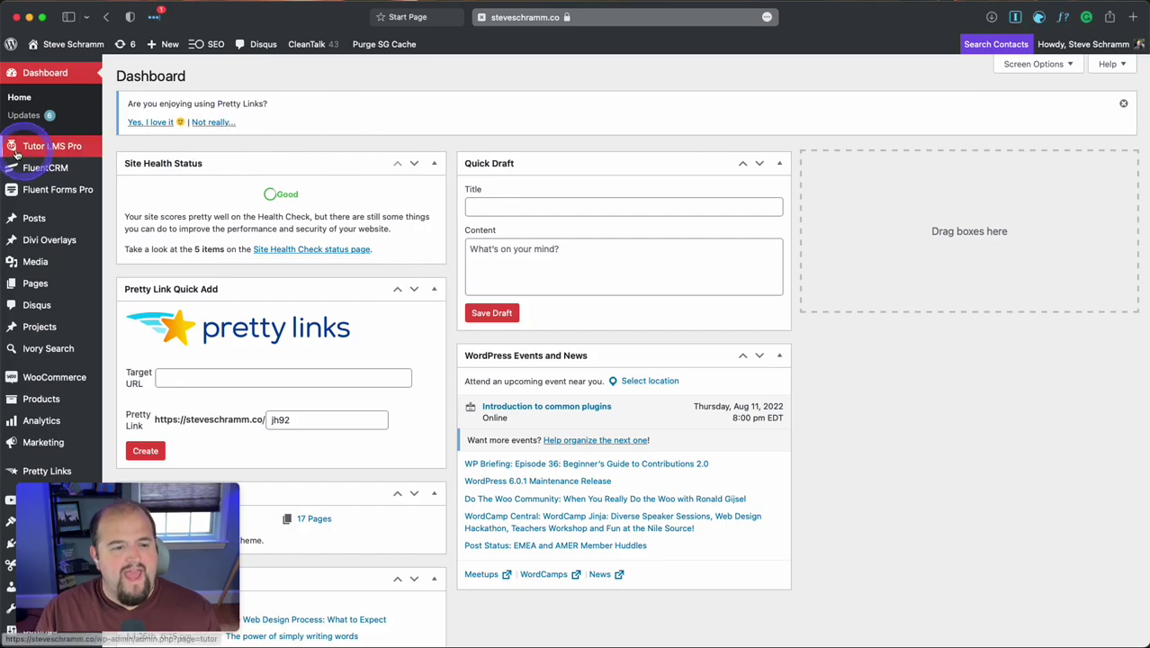
# Open Tutor LMS Pro's Settings page, which lands on the General section
pyautogui.moveTo(63, 147)
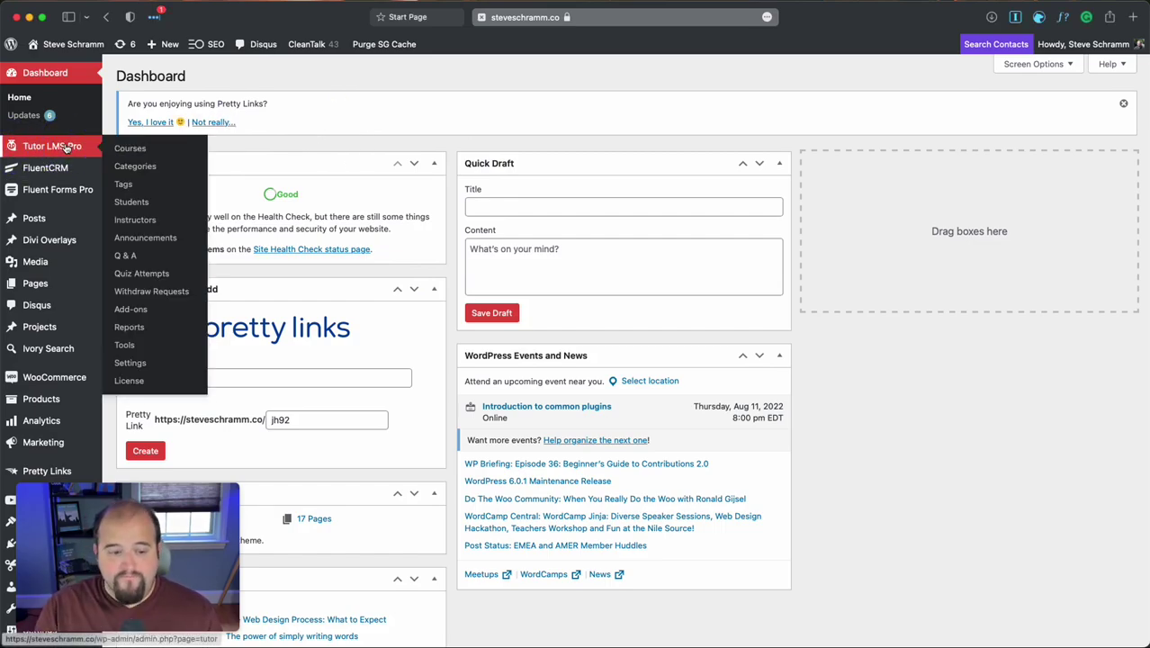
pyautogui.click(158, 361)
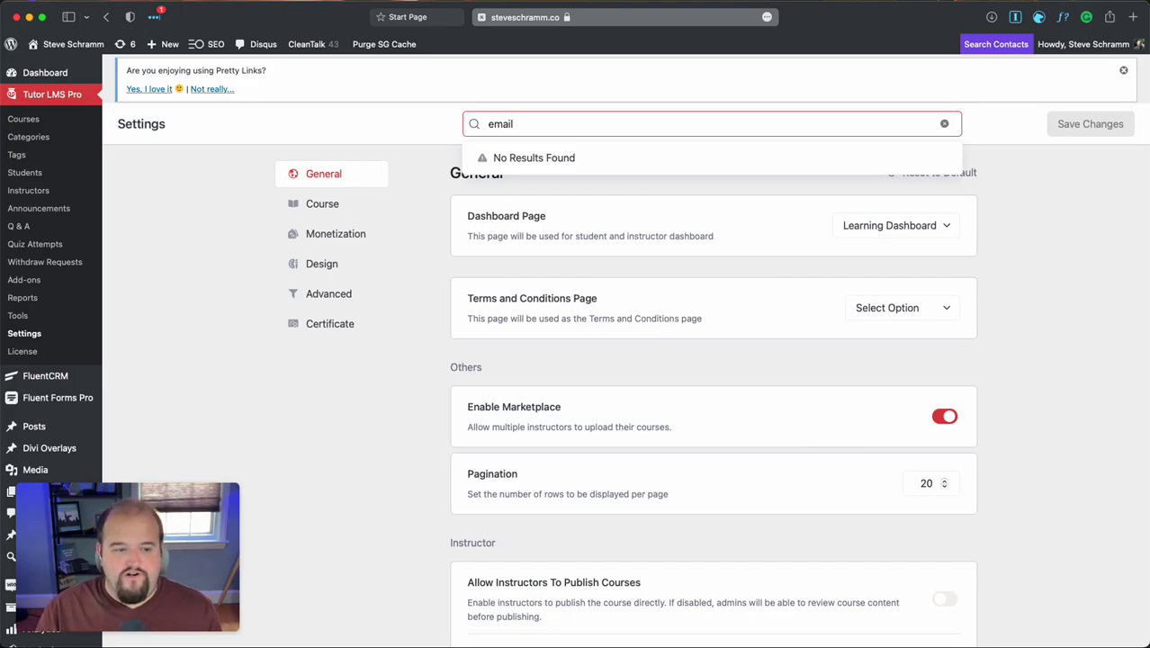
# Switch on the E-Mail add-on in the Add-ons list, bringing active add-ons to 4 of 21
pyautogui.click(189, 389)
pyautogui.click(32, 285)
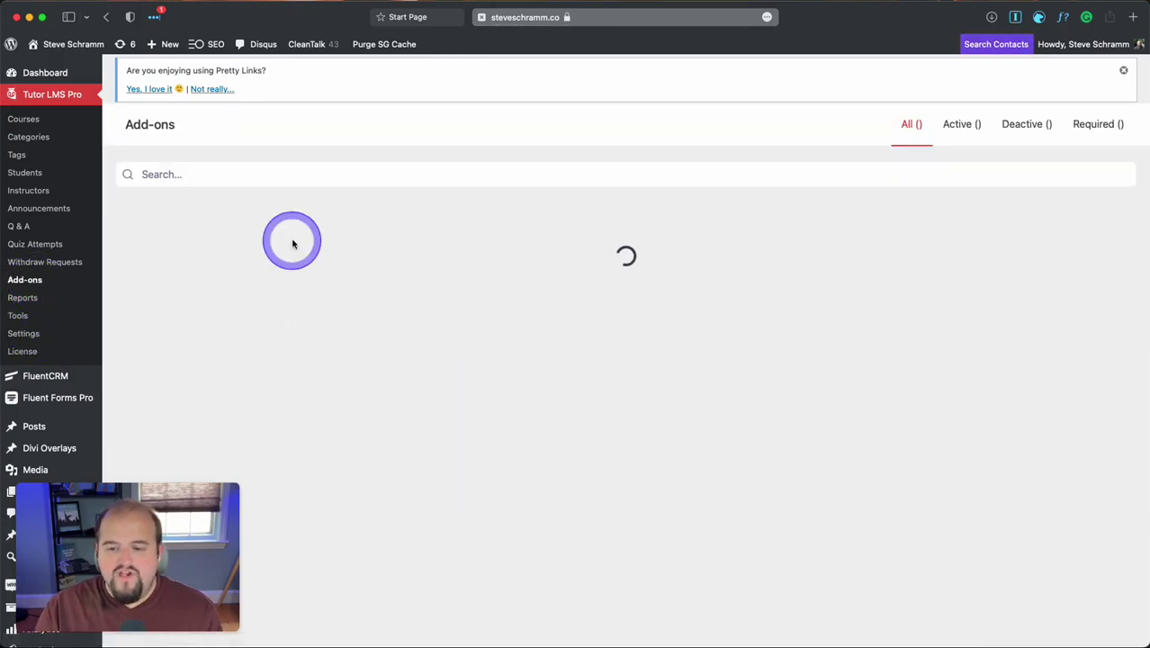
pyautogui.scroll(-3, 768, 370)
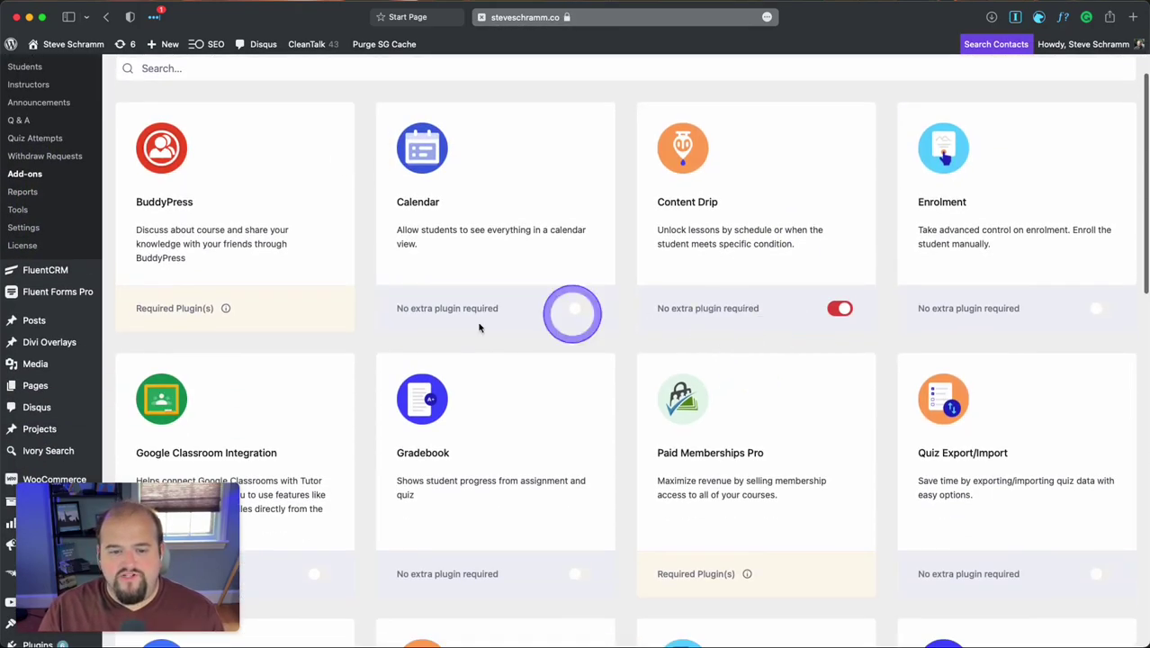
pyautogui.scroll(-2, 791, 462)
pyautogui.scroll(-2, 793, 464)
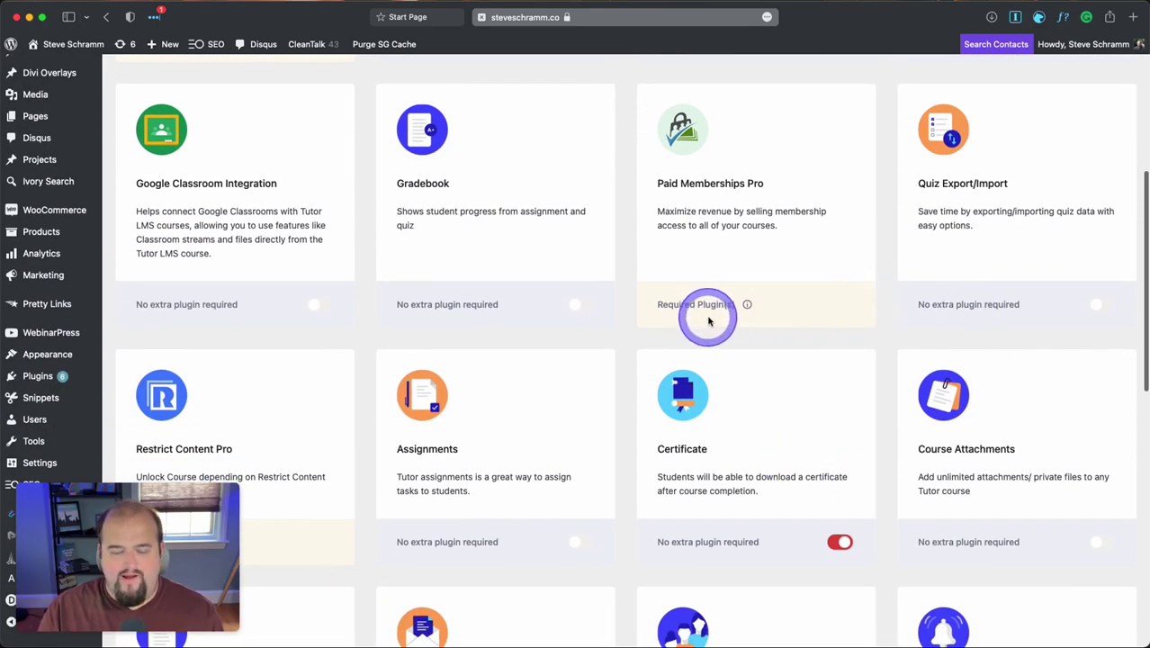
pyautogui.scroll(-5, 706, 324)
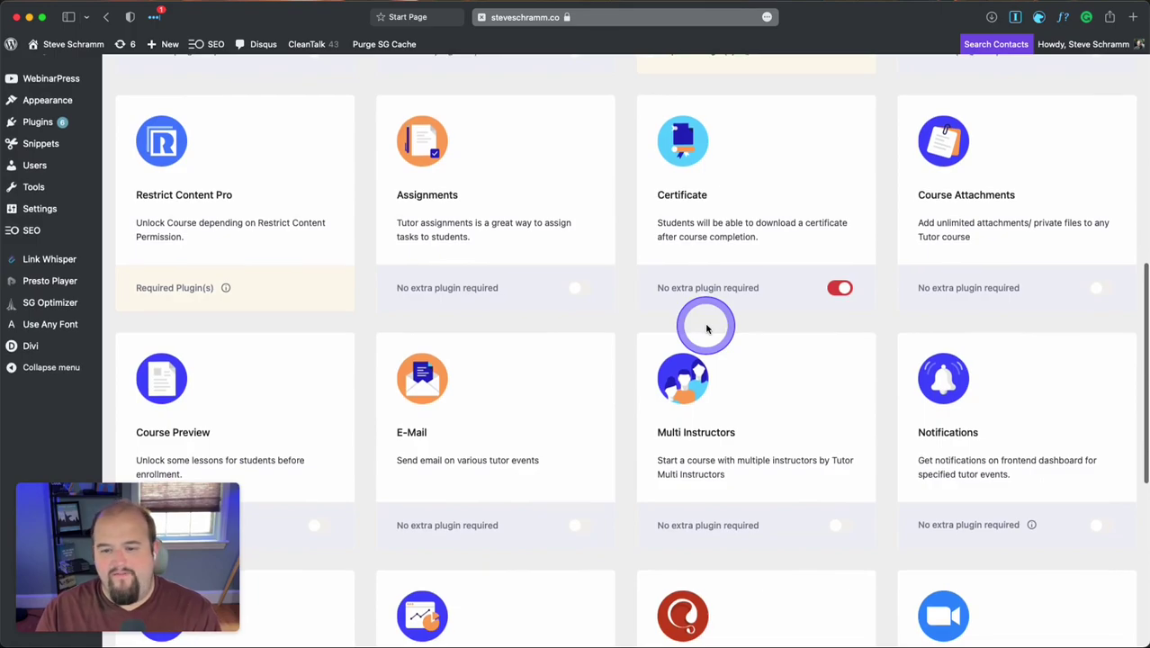
pyautogui.scroll(-2, 707, 329)
pyautogui.scroll(-3, 708, 331)
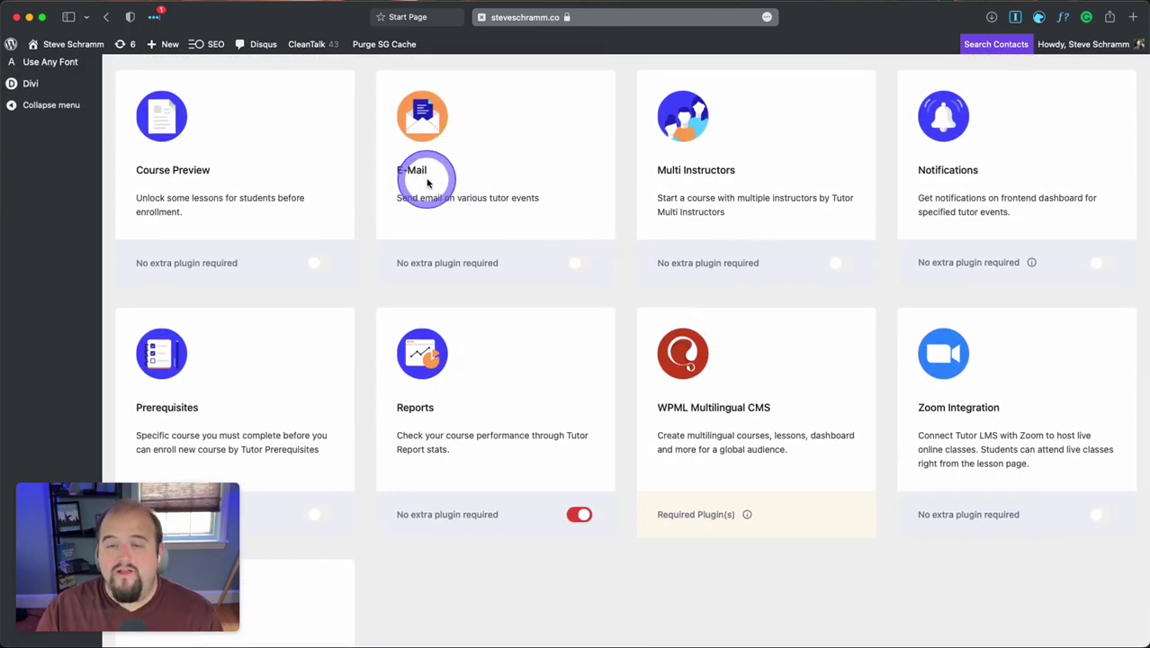
pyautogui.moveTo(393, 199); pyautogui.dragTo(554, 205)
pyautogui.click(575, 263)
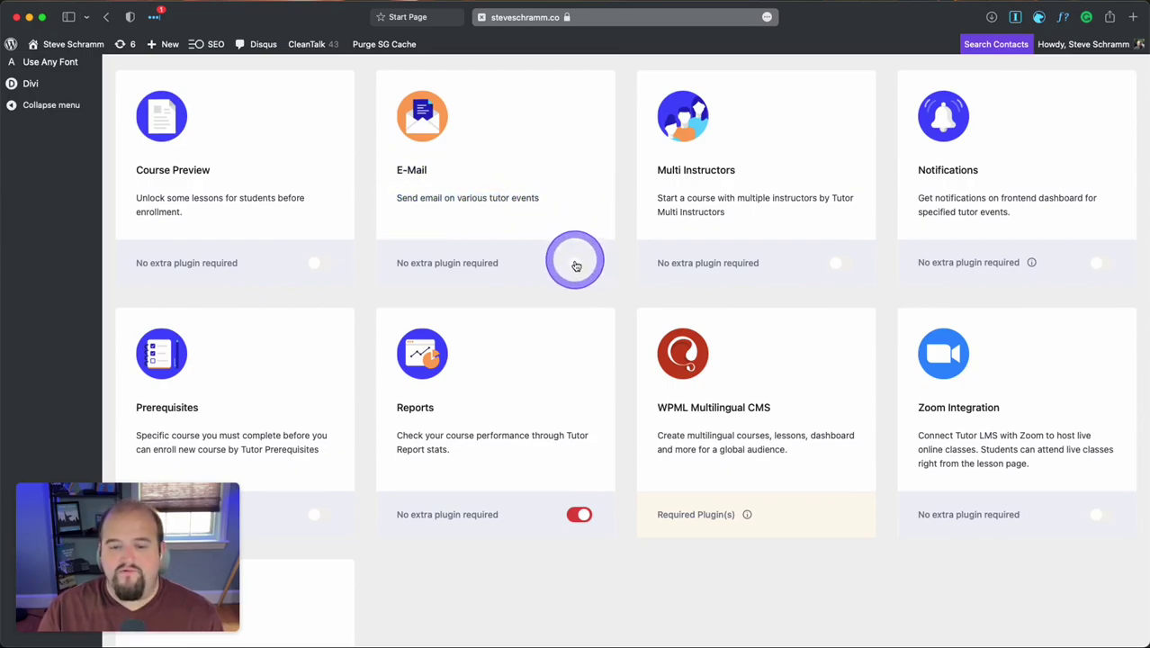
pyautogui.scroll(10, 557, 496)
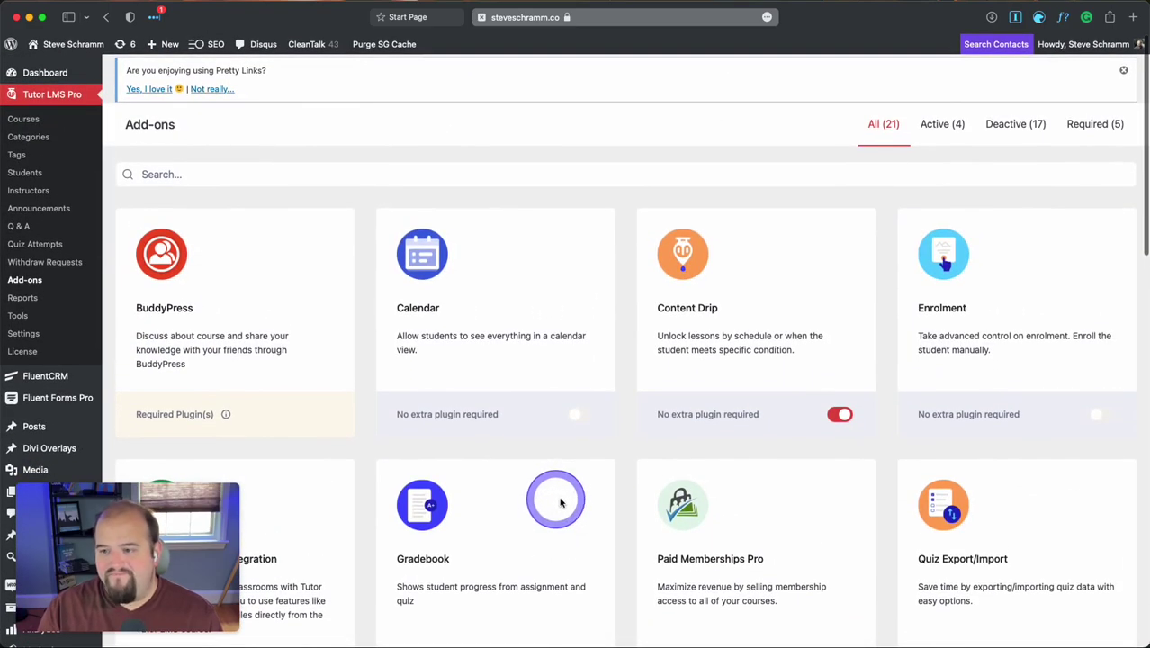
# Show the Email settings: template logo, logo height 30, sender name, address and footer text
pyautogui.click(22, 335)
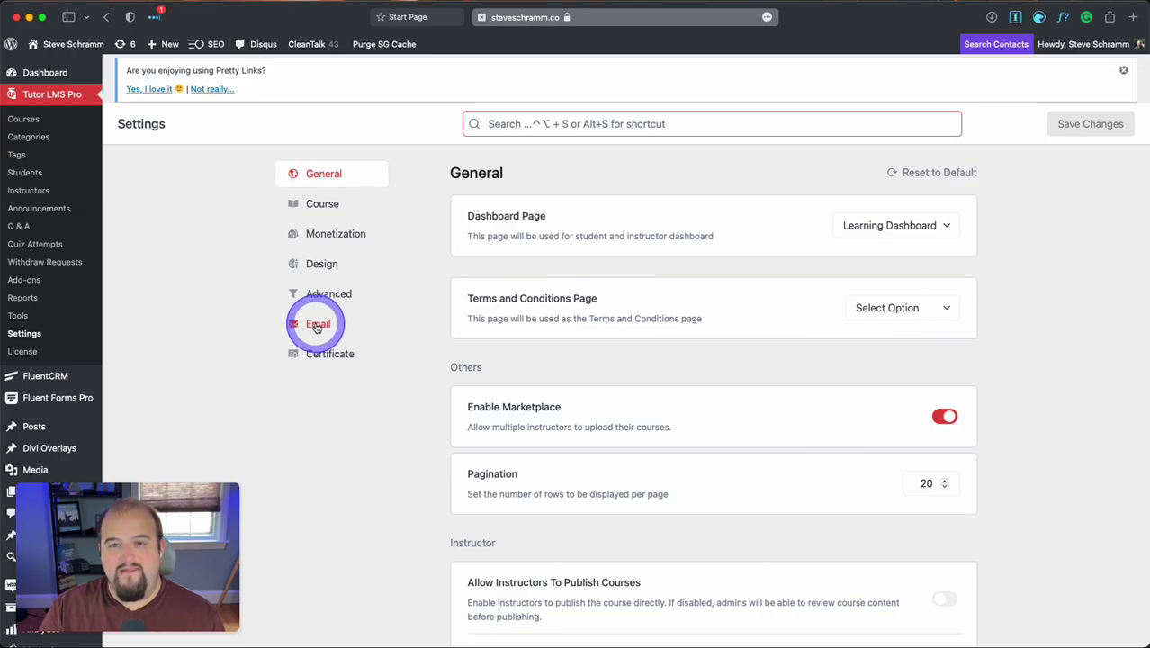
pyautogui.click(316, 327)
pyautogui.click(909, 299)
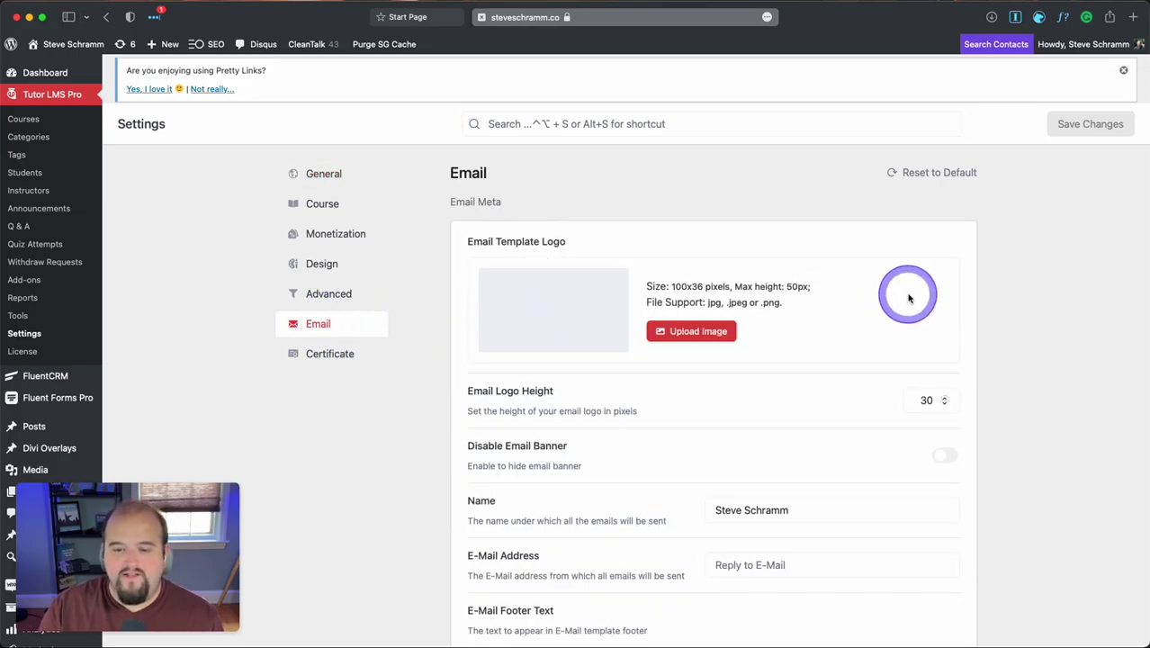
pyautogui.scroll(-5, 911, 349)
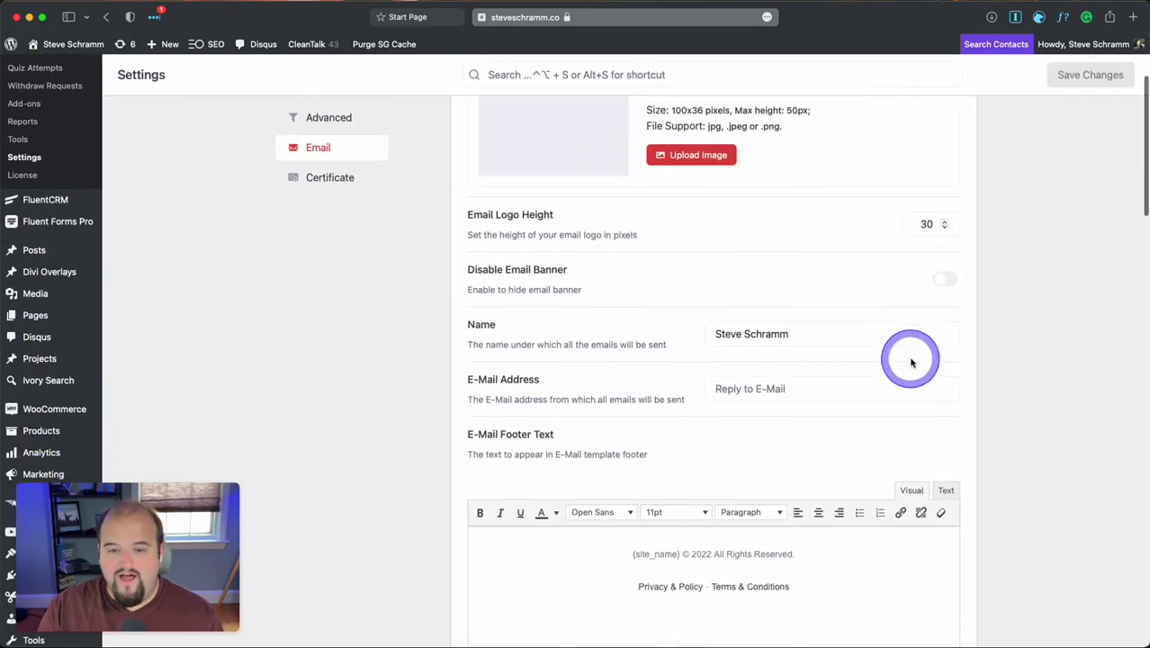
pyautogui.scroll(2, 909, 360)
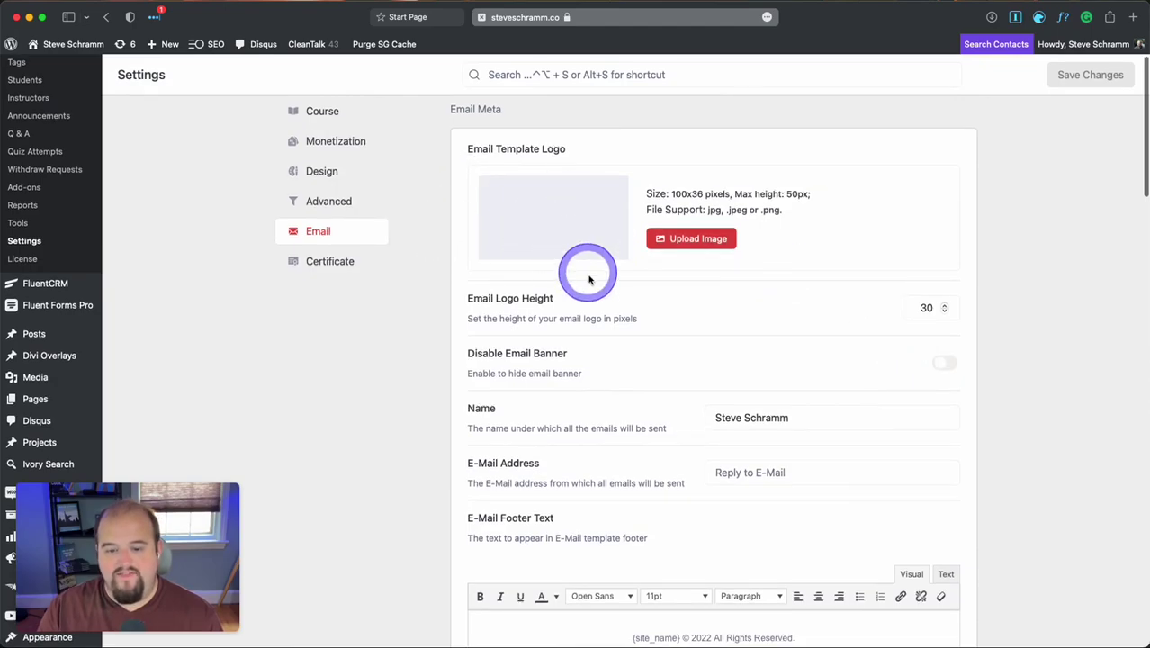
pyautogui.scroll(-3, 588, 270)
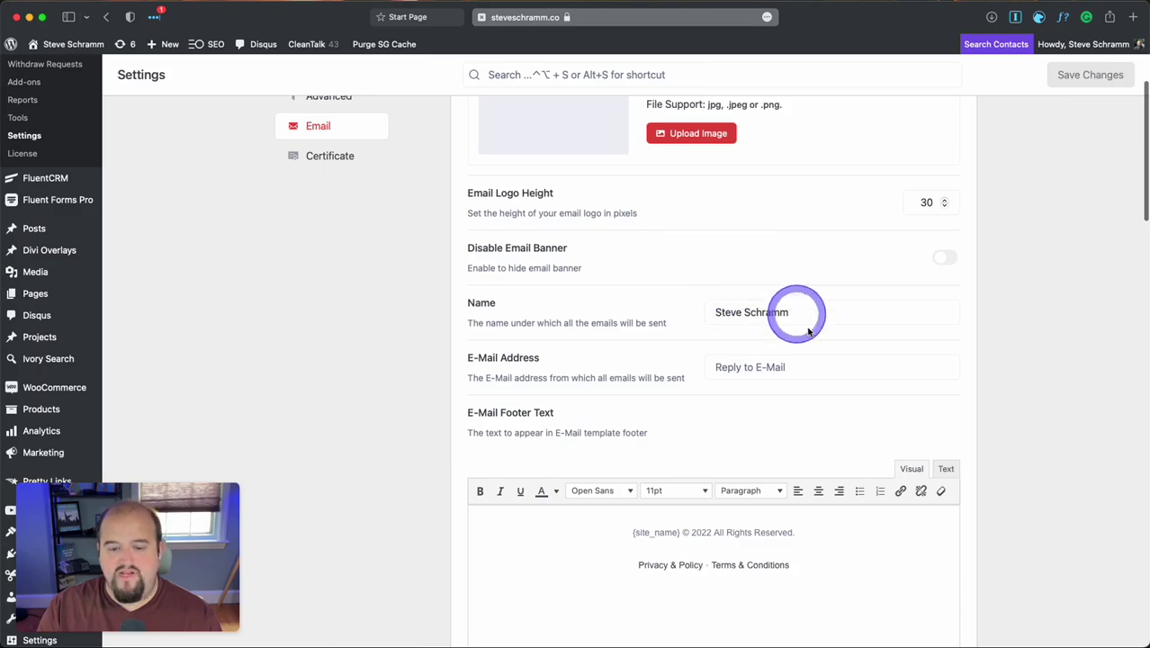
pyautogui.scroll(-5, 867, 396)
pyautogui.scroll(-5, 815, 355)
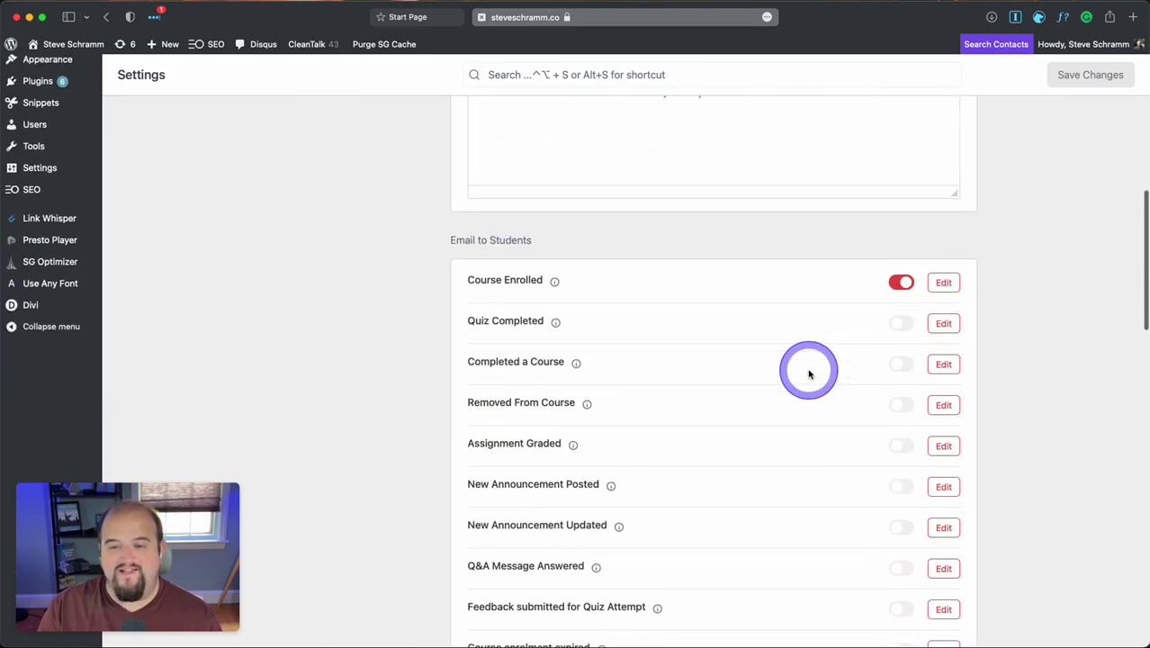
pyautogui.scroll(-10, 809, 372)
pyautogui.scroll(9, 809, 372)
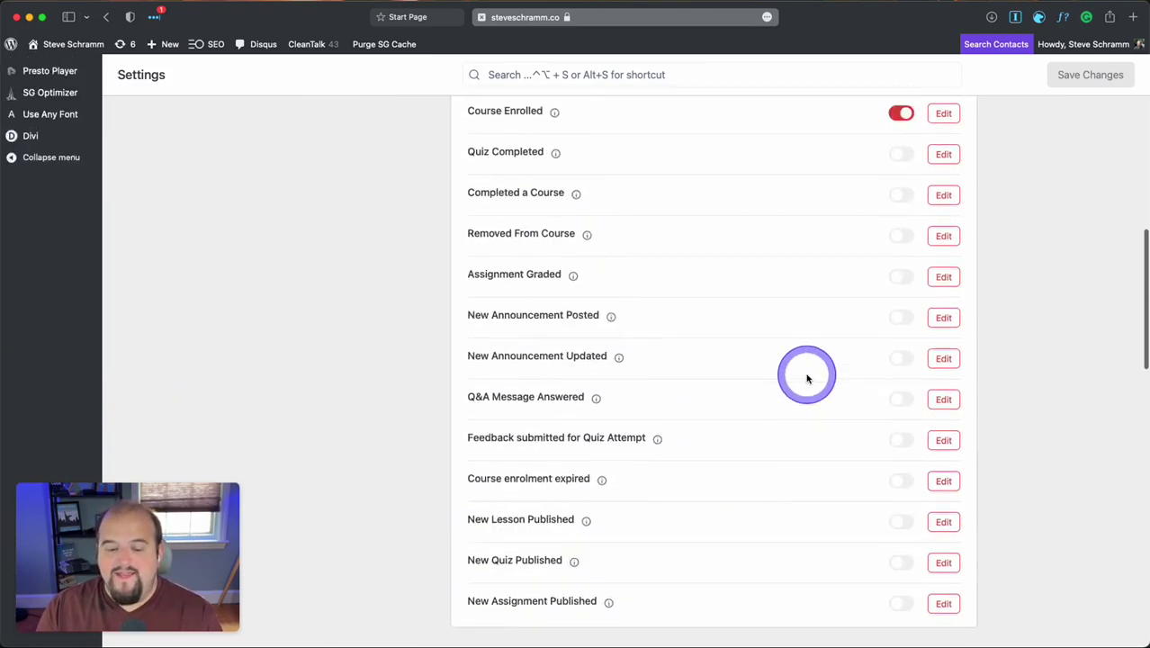
pyautogui.moveTo(540, 211); pyautogui.dragTo(455, 187)
pyautogui.scroll(-8, 462, 219)
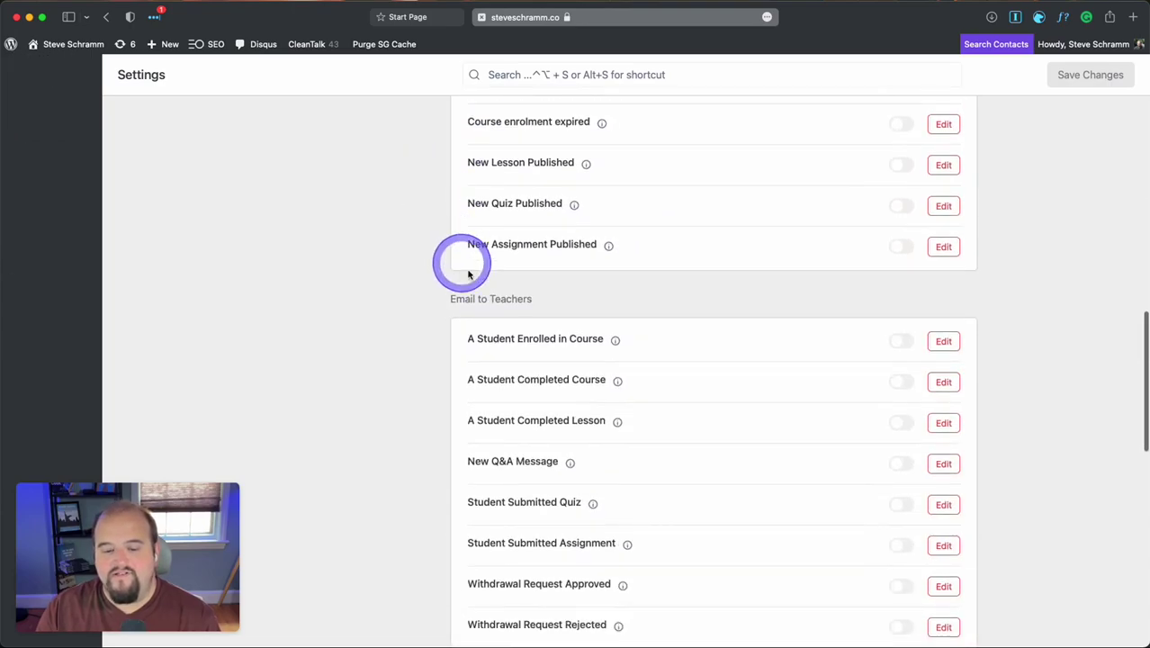
pyautogui.moveTo(540, 302); pyautogui.dragTo(308, 274)
pyautogui.scroll(-10, 346, 364)
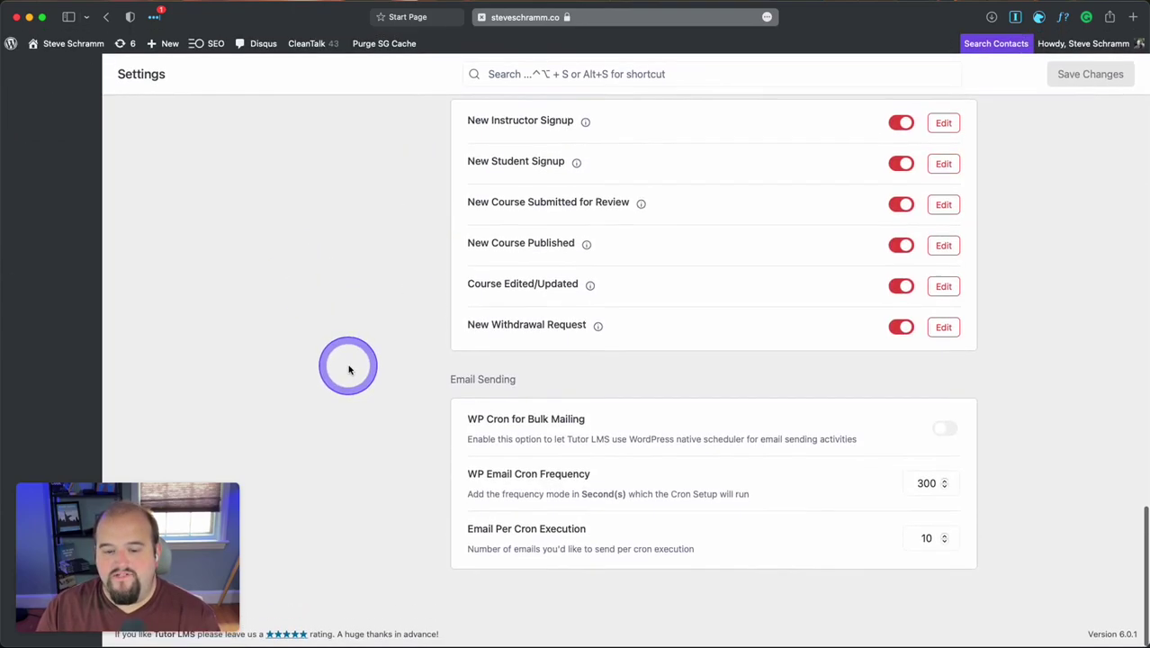
pyautogui.moveTo(533, 385); pyautogui.dragTo(407, 380)
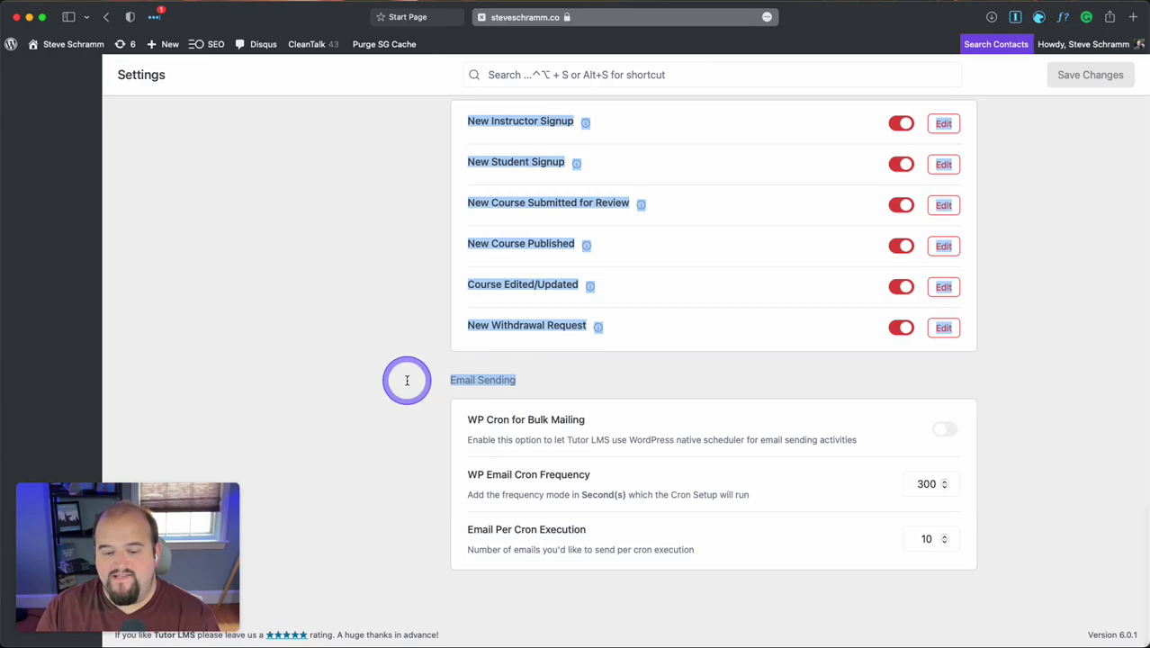
pyautogui.click(407, 381)
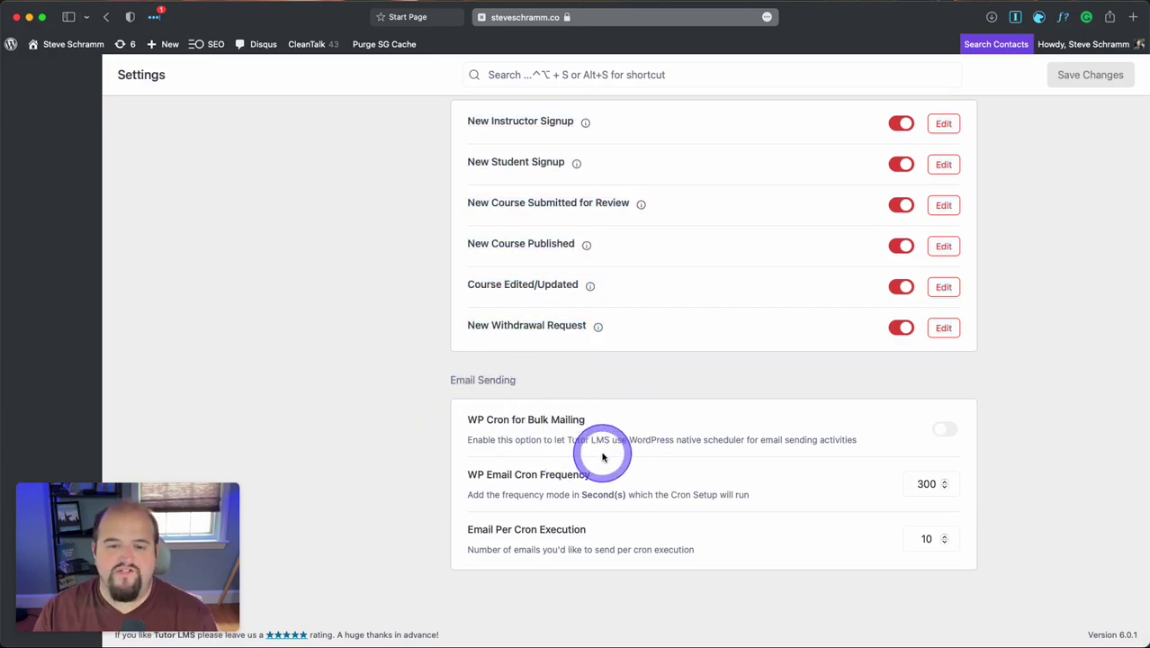
pyautogui.scroll(3, 600, 456)
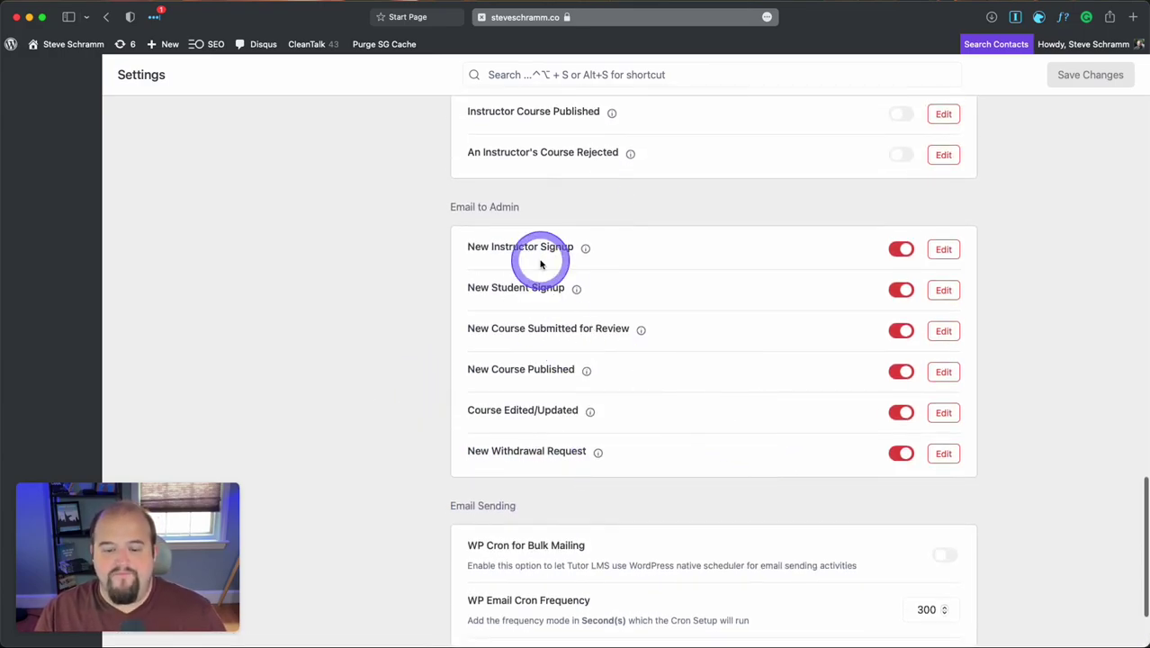
pyautogui.moveTo(539, 193); pyautogui.dragTo(437, 206)
pyautogui.click(522, 213)
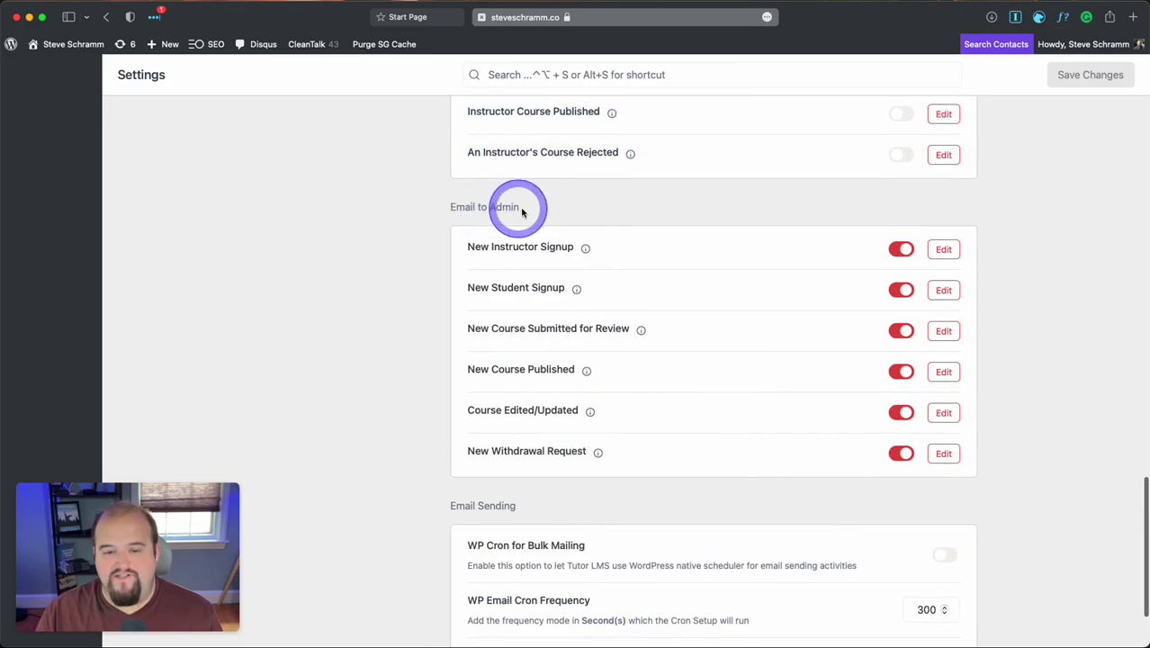
pyautogui.doubleClick(510, 207)
pyautogui.scroll(10, 518, 257)
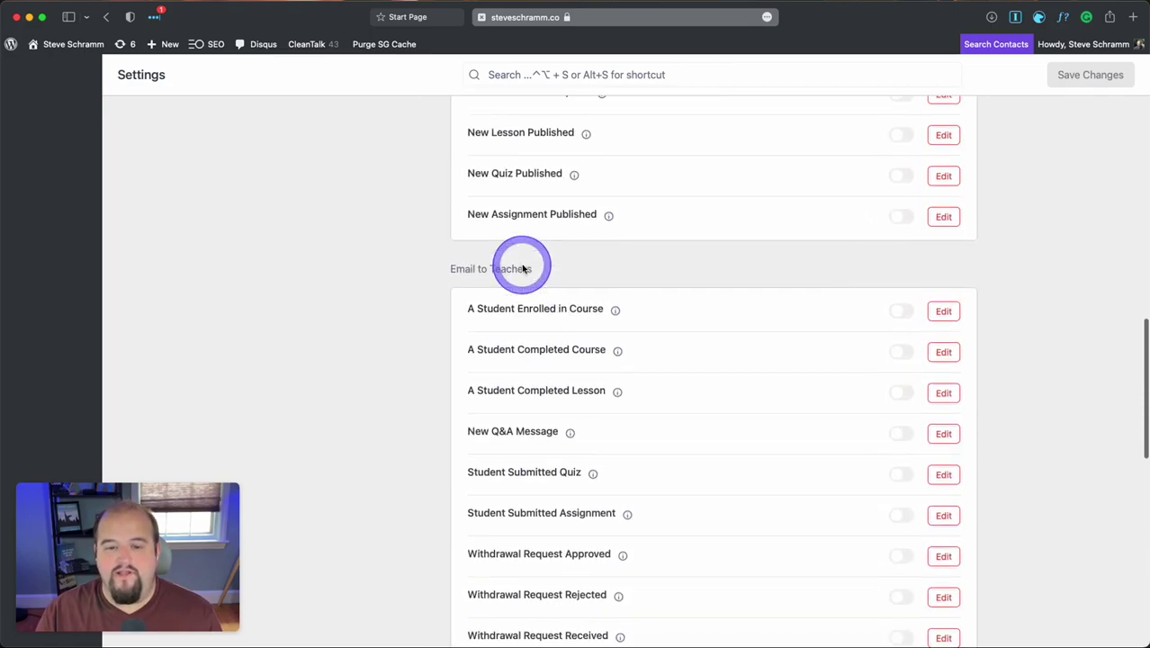
pyautogui.doubleClick(523, 269)
pyautogui.scroll(8, 531, 270)
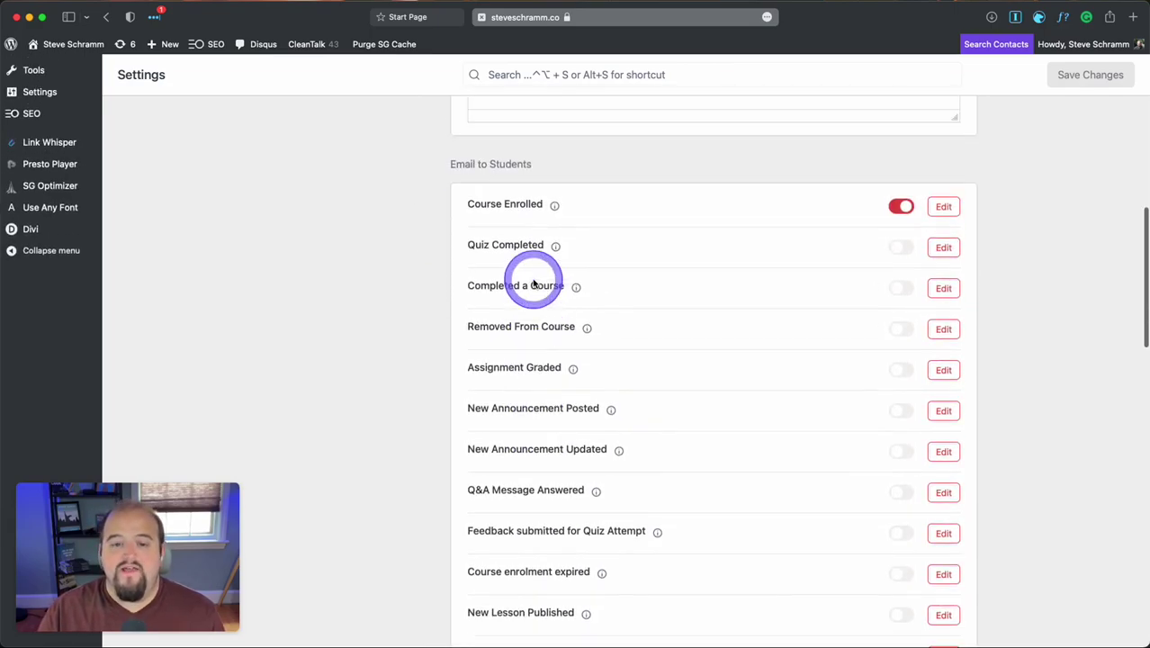
pyautogui.click(567, 180)
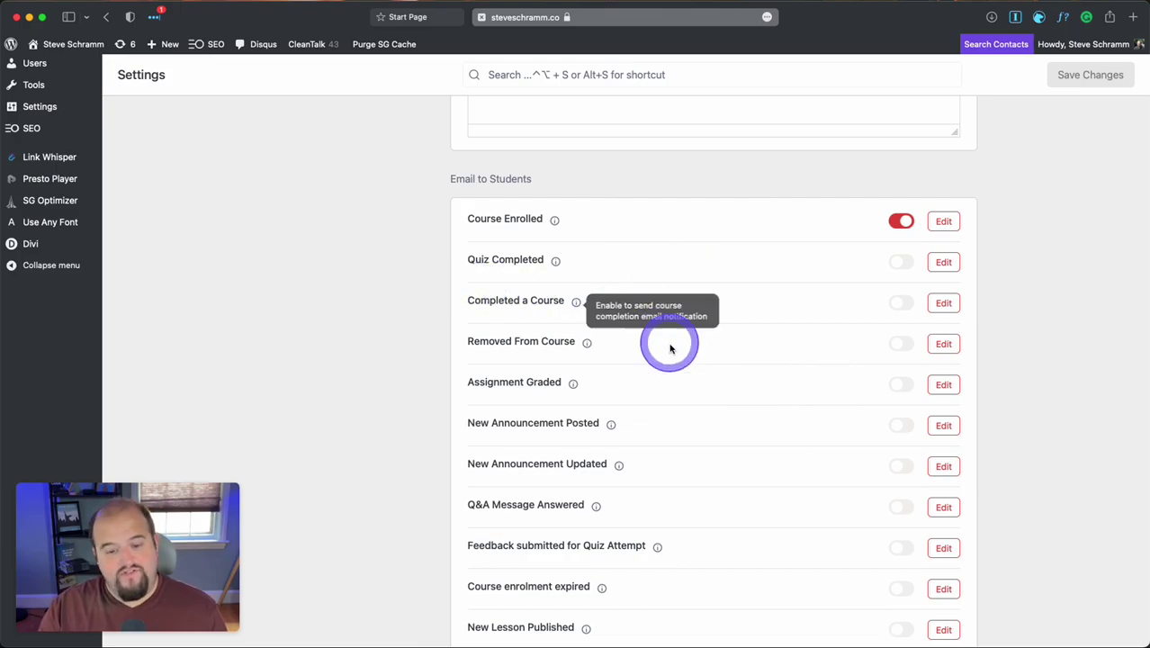
pyautogui.scroll(-2, 673, 346)
pyautogui.scroll(-3, 698, 353)
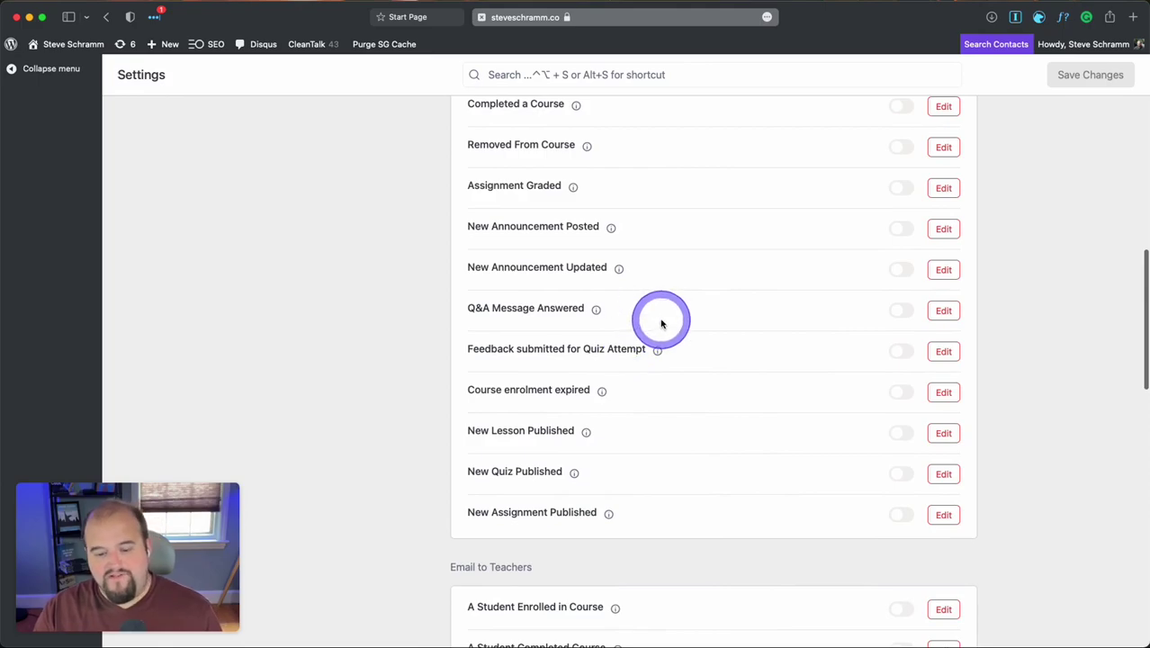
pyautogui.scroll(-4, 726, 391)
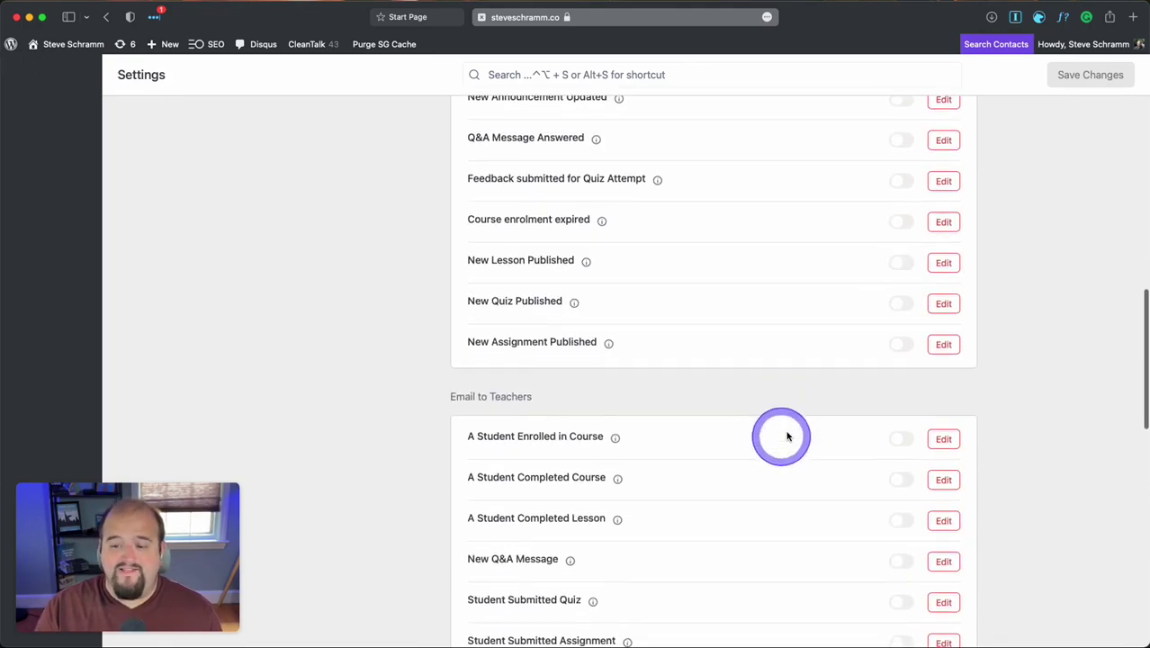
pyautogui.scroll(-8, 918, 502)
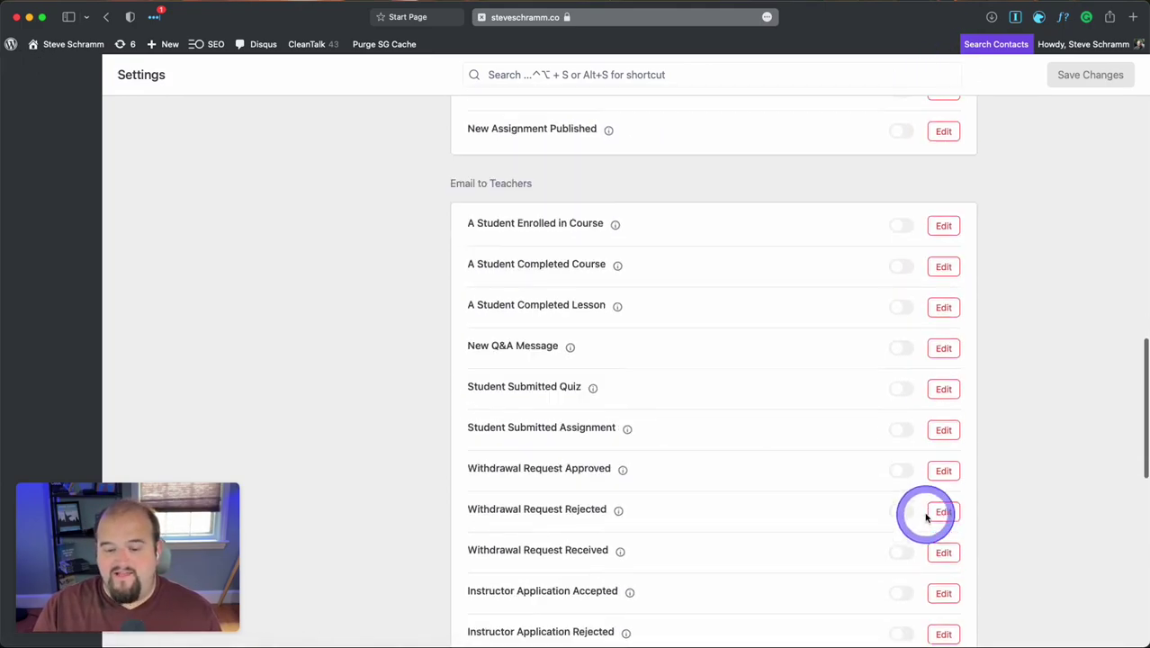
pyautogui.scroll(2, 930, 513)
pyautogui.scroll(-14, 865, 406)
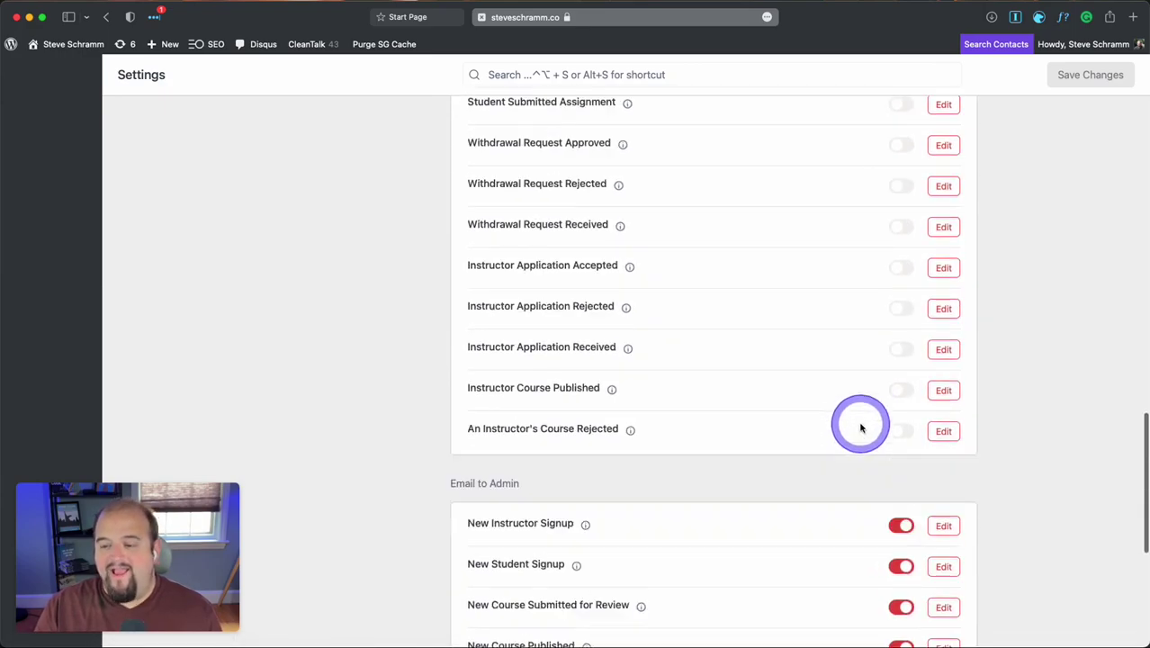
pyautogui.scroll(15, 855, 436)
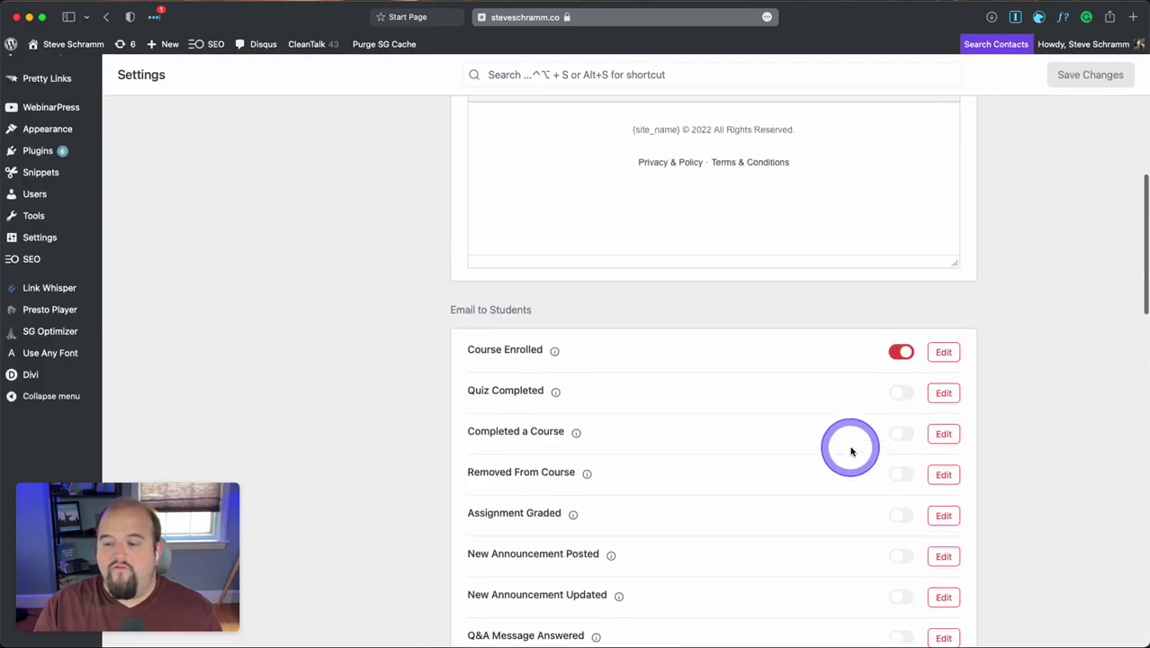
pyautogui.scroll(-7, 850, 449)
pyautogui.scroll(3, 918, 270)
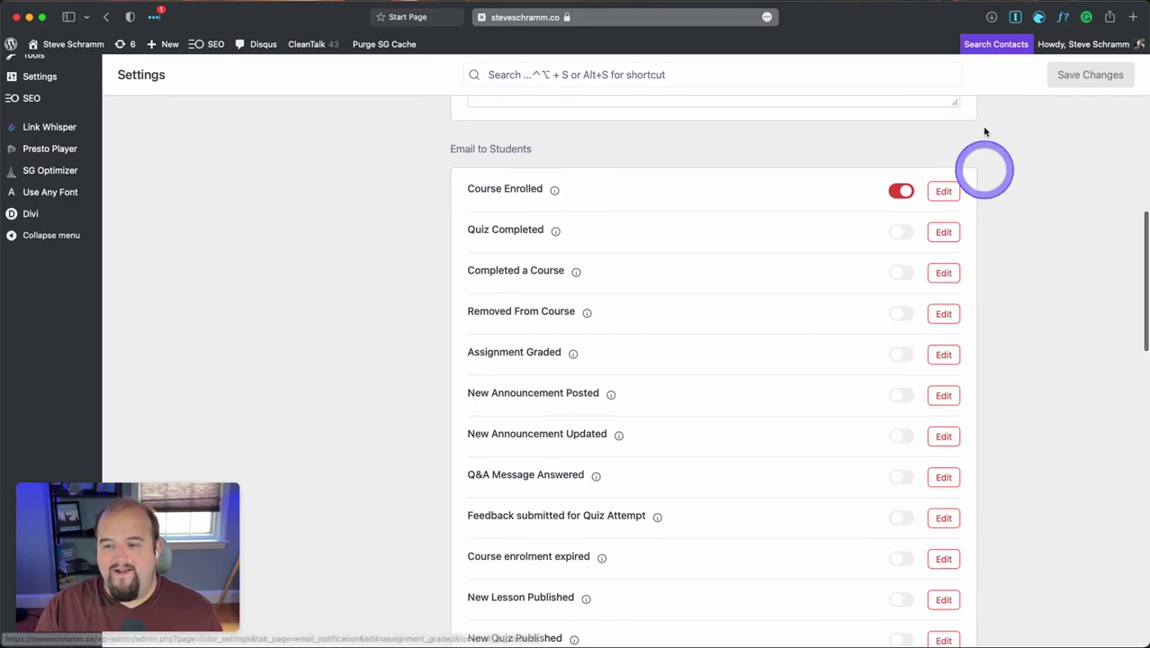
# Edit the students' Course Enrolled template and review its subject, heading, content and preview
pyautogui.click(947, 191)
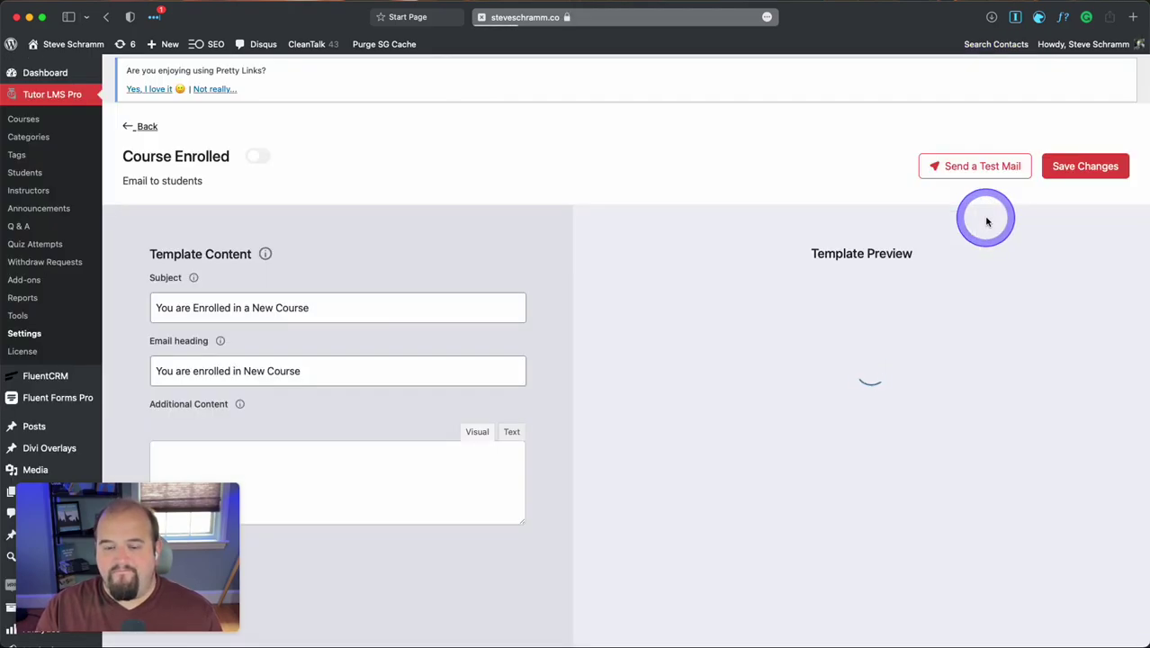
pyautogui.scroll(-1, 490, 435)
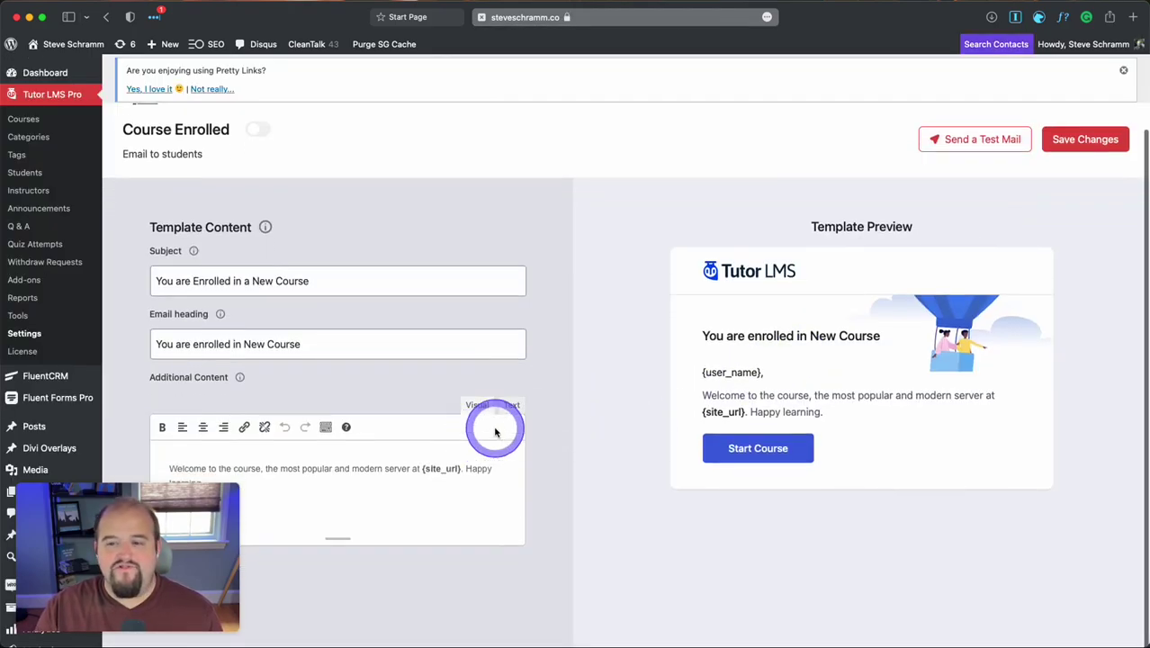
pyautogui.scroll(-3, 493, 428)
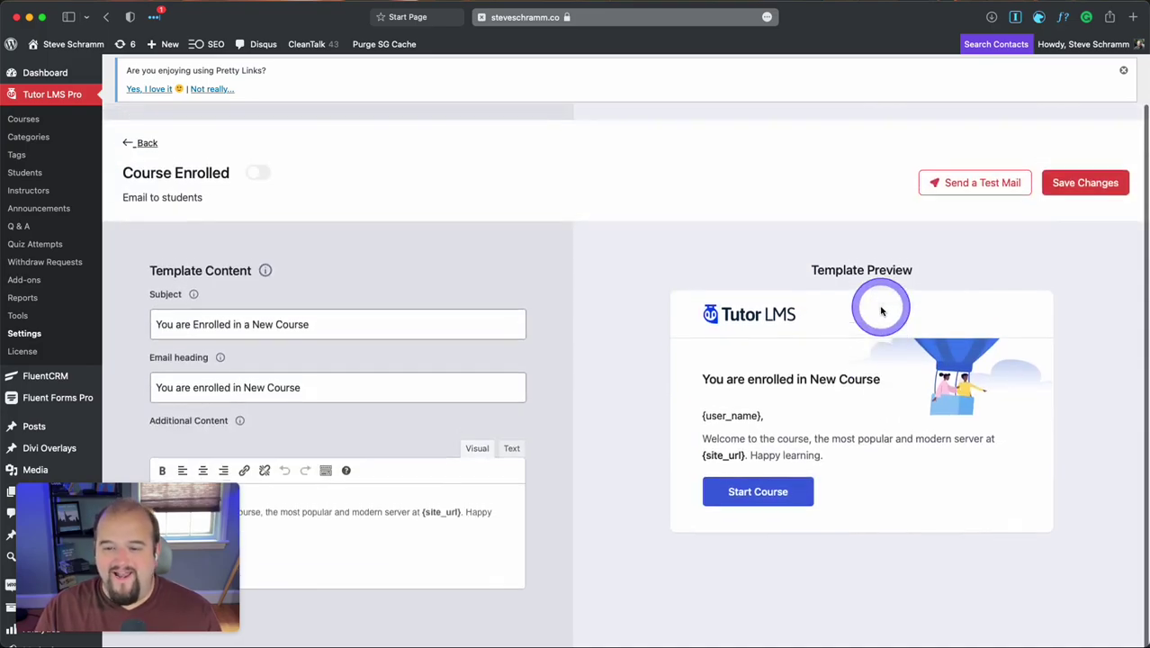
pyautogui.scroll(-1, 882, 310)
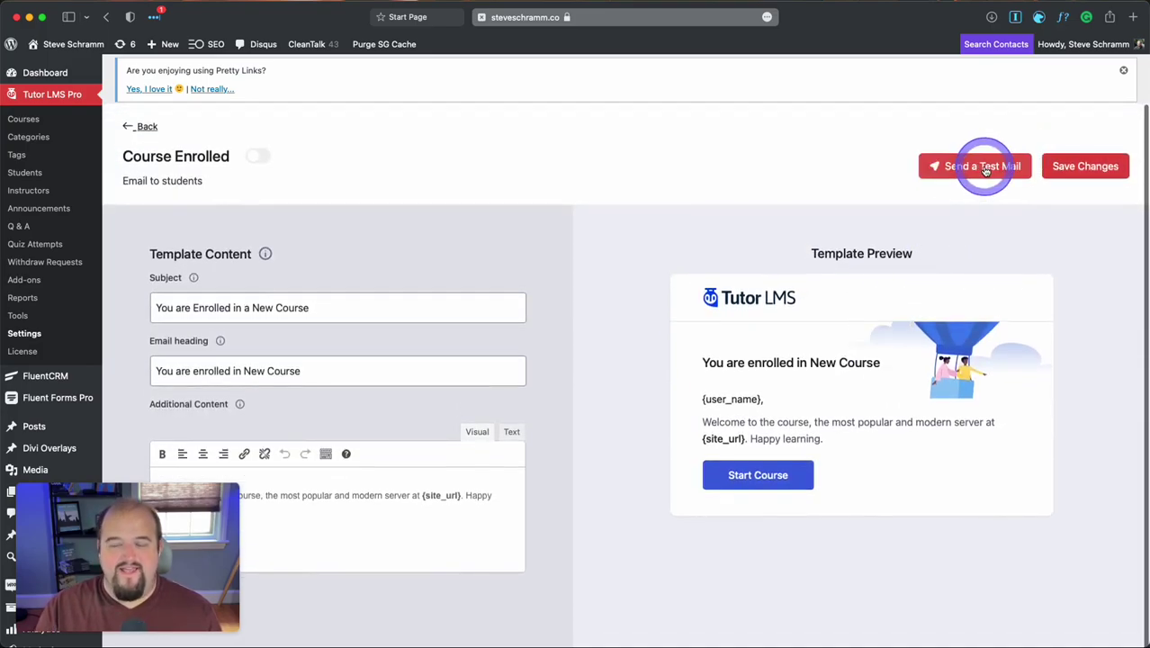